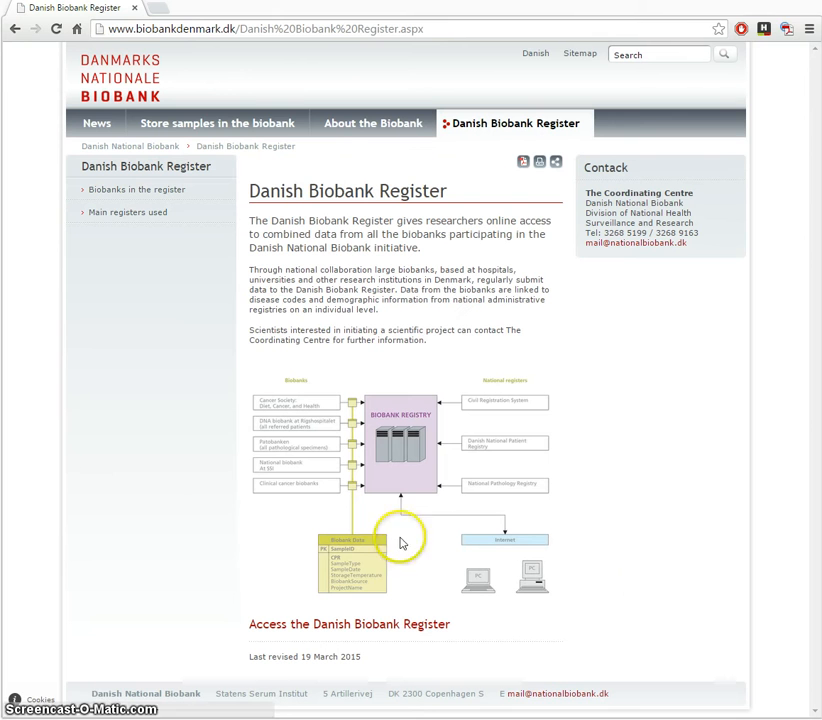
- Open the Danish Biobank Register search and limit the patients to females born in Denmark only
{"action": "left_click", "coordinate": [387, 627]}
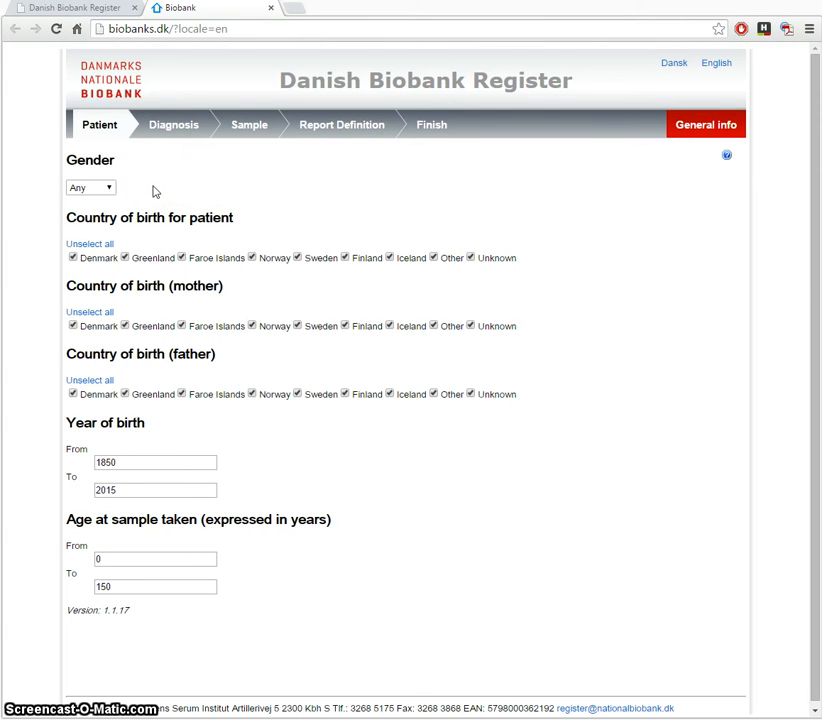
{"action": "left_click", "coordinate": [100, 189]}
{"action": "left_click", "coordinate": [86, 228]}
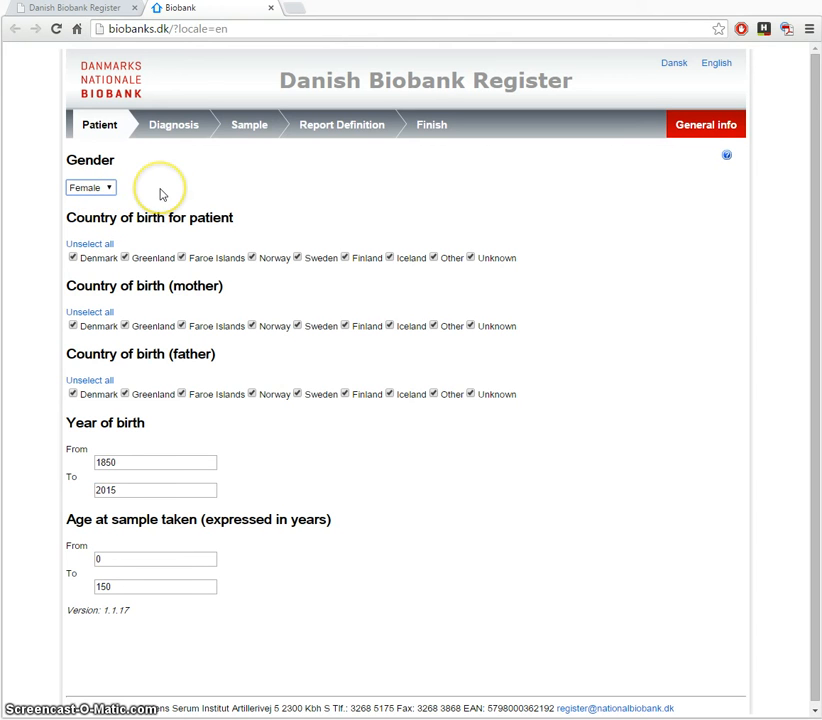
{"action": "left_click", "coordinate": [74, 244]}
{"action": "left_click", "coordinate": [72, 258]}
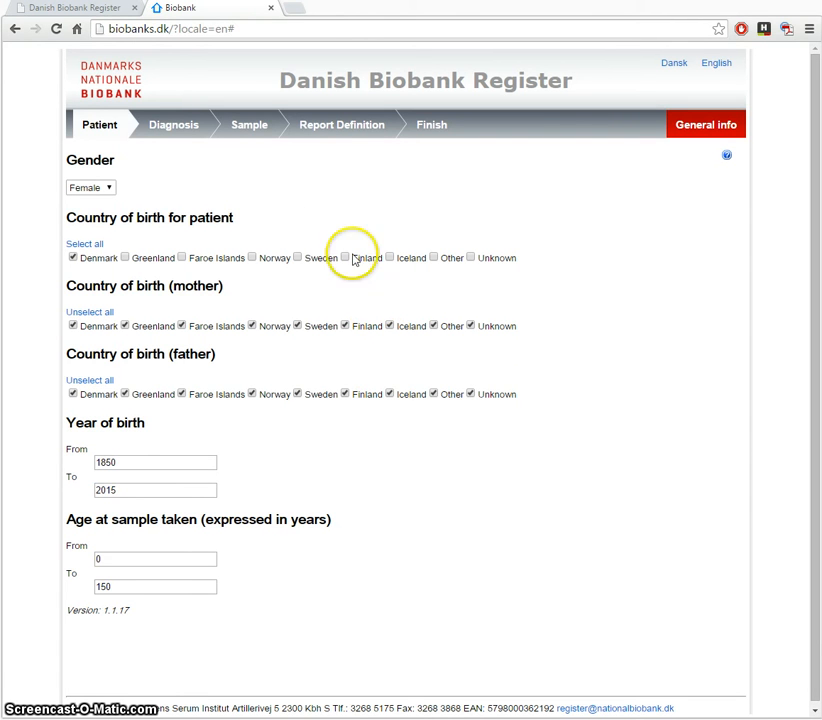
- Search the ICD10 diagnosis codes for dc50 and add all matching codes as primary search criteria
{"action": "left_click", "coordinate": [191, 137]}
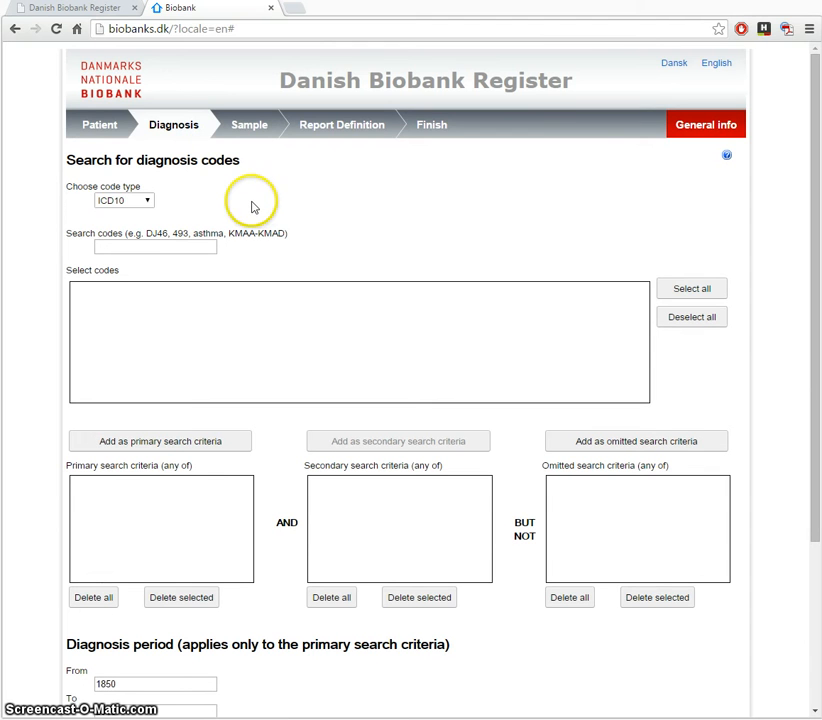
{"action": "left_click", "coordinate": [152, 204]}
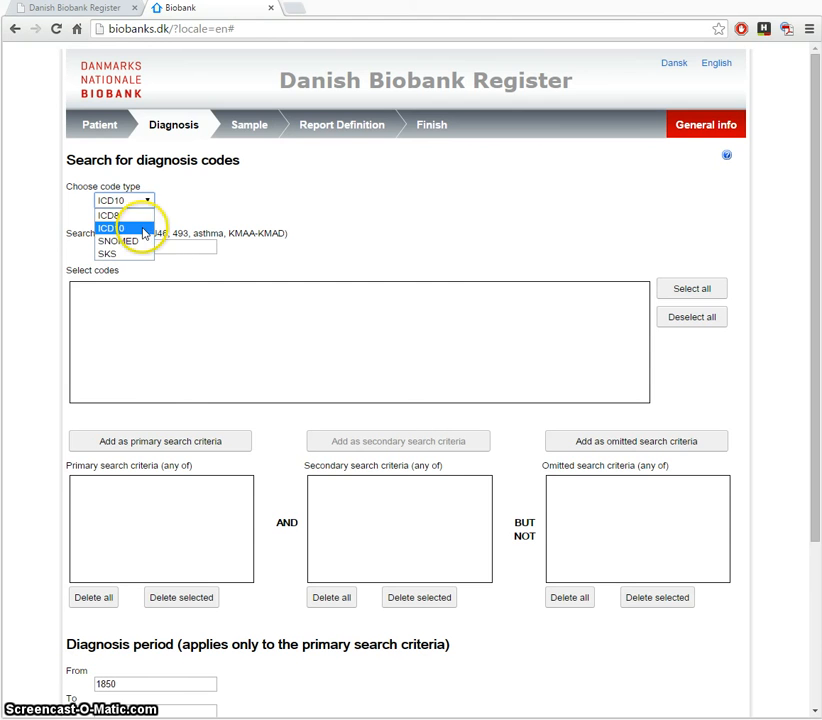
{"action": "left_click", "coordinate": [143, 227]}
{"action": "left_click", "coordinate": [135, 248]}
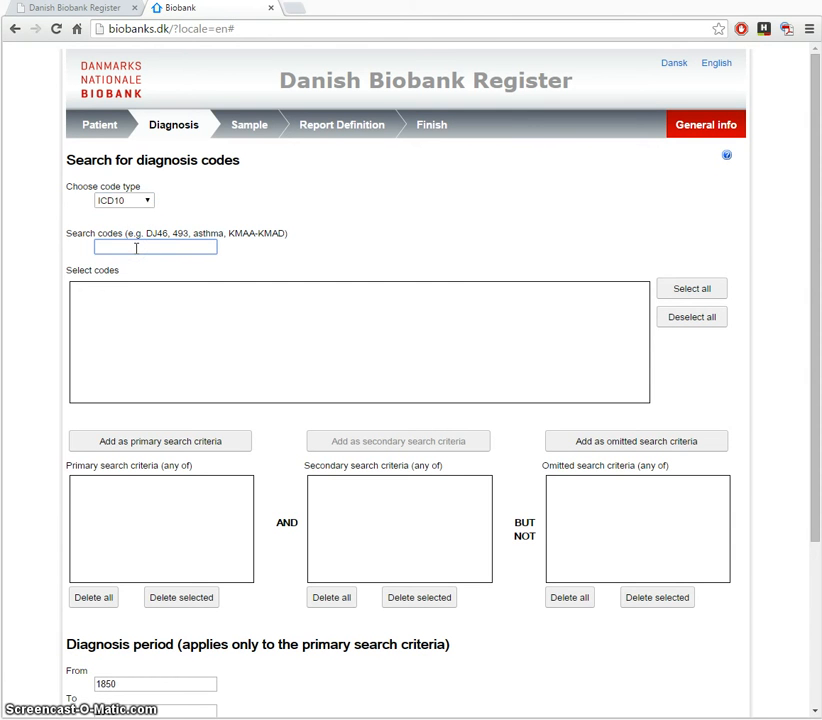
{"action": "type", "text": "d"}
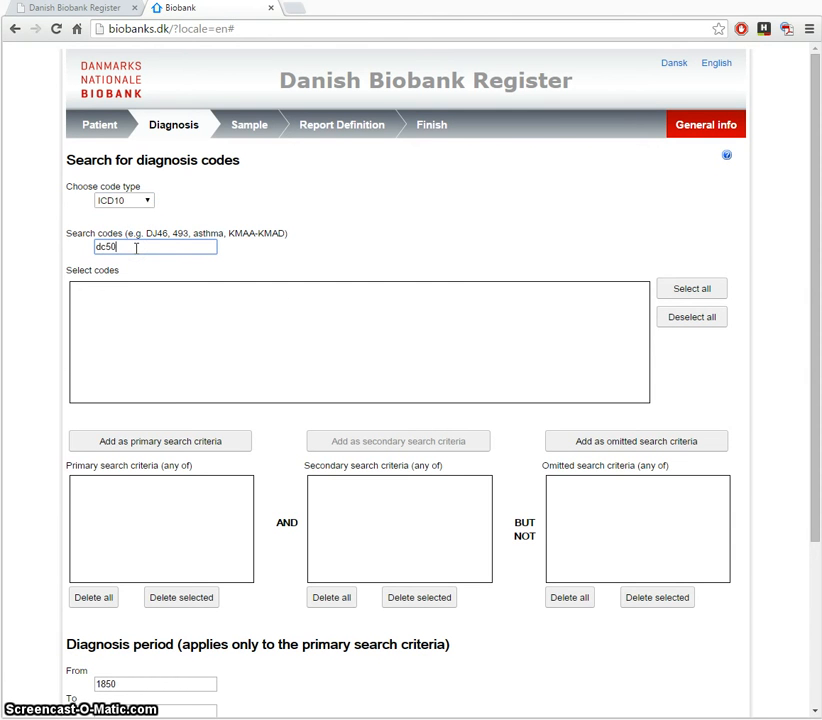
{"action": "type", "text": "c50"}
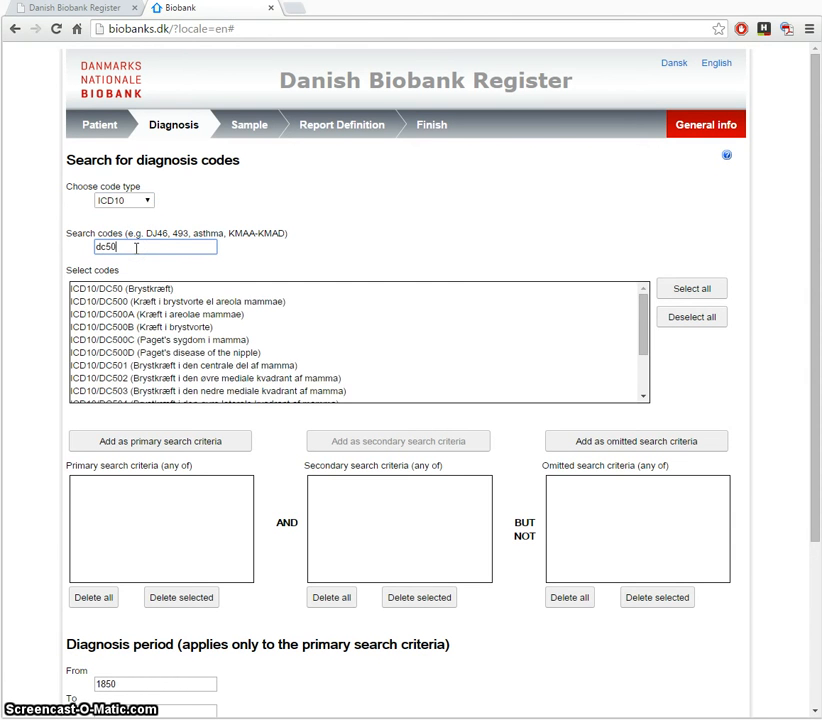
{"action": "left_click", "coordinate": [673, 289]}
{"action": "left_click", "coordinate": [180, 446]}
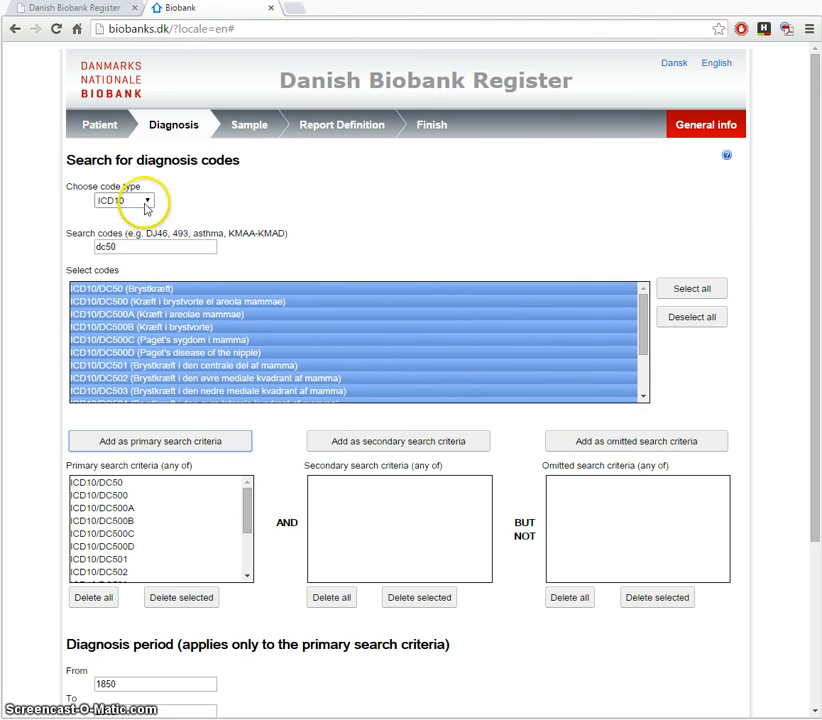
- Search the ICD8 diagnosis codes for 174 and add all matching codes to the primary search criteria
{"action": "left_click", "coordinate": [143, 200]}
{"action": "left_click", "coordinate": [133, 214]}
{"action": "left_click", "coordinate": [117, 246]}
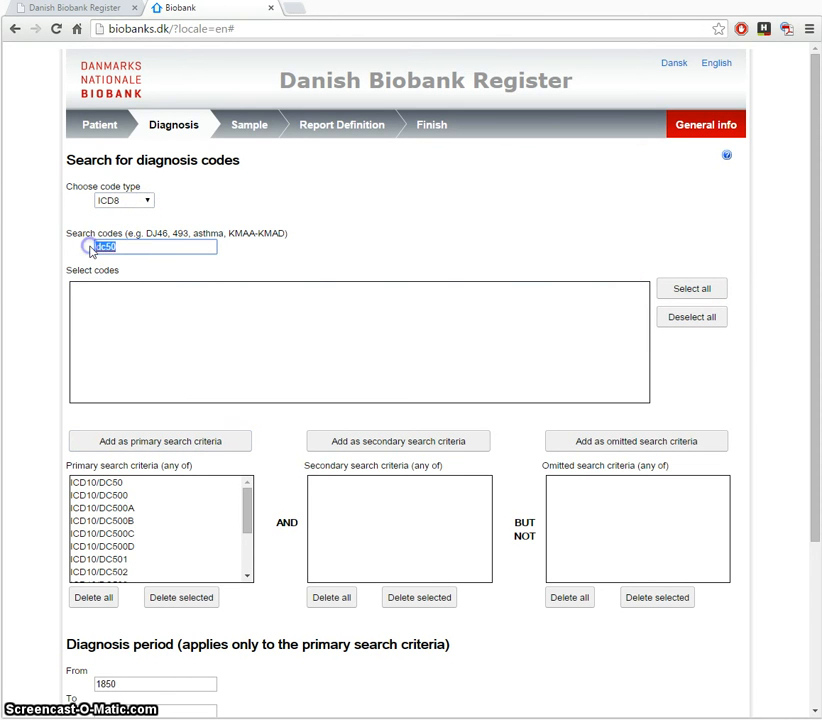
{"action": "type", "text": "174"}
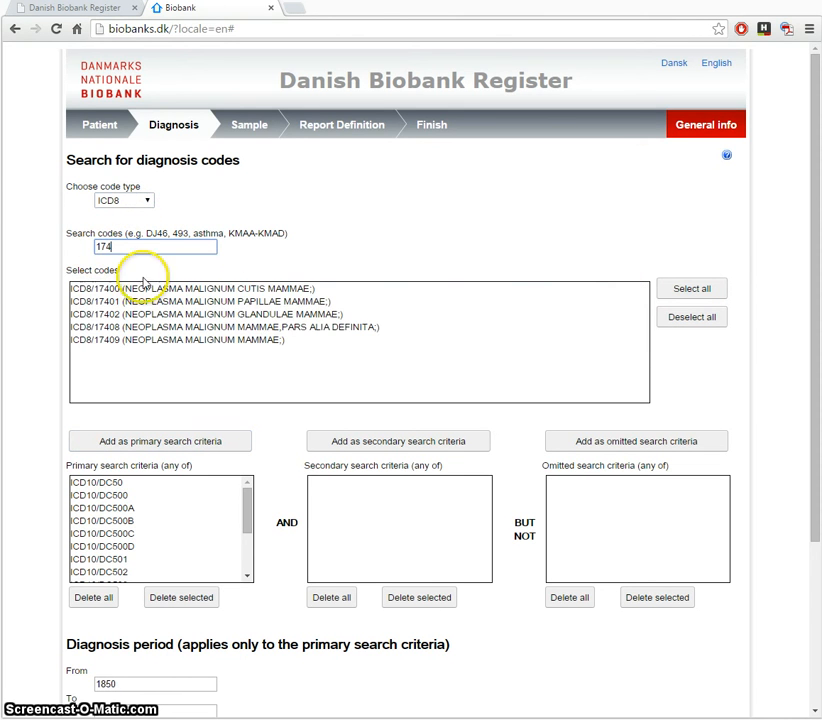
{"action": "left_click", "coordinate": [688, 288]}
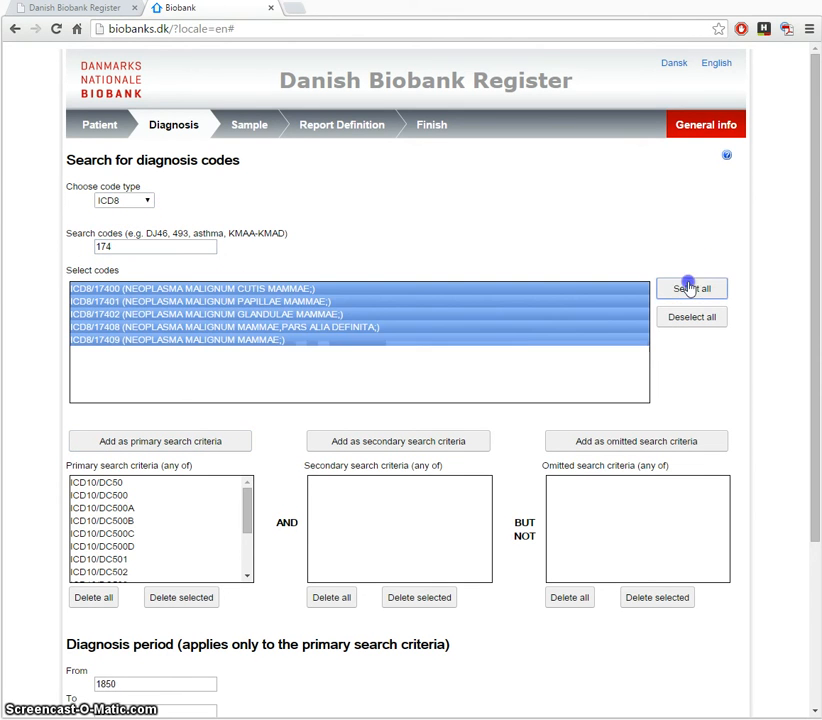
{"action": "left_click", "coordinate": [207, 440]}
{"action": "left_click", "coordinate": [248, 508]}
{"action": "mouse_move", "coordinate": [248, 508]}
{"action": "left_mouse_down"}
{"action": "mouse_move", "coordinate": [243, 572]}
{"action": "mouse_move", "coordinate": [244, 492]}
{"action": "left_mouse_up"}
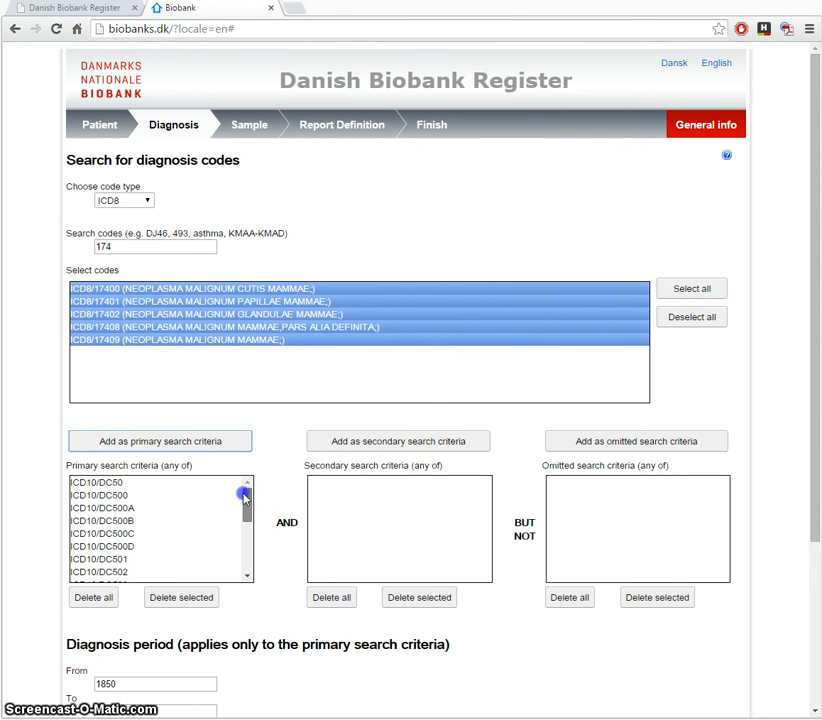
- Try adding all ICD10 codes matching "diabetes" as omitted search criteria, and clear the omitted list again
{"action": "left_click", "coordinate": [120, 246]}
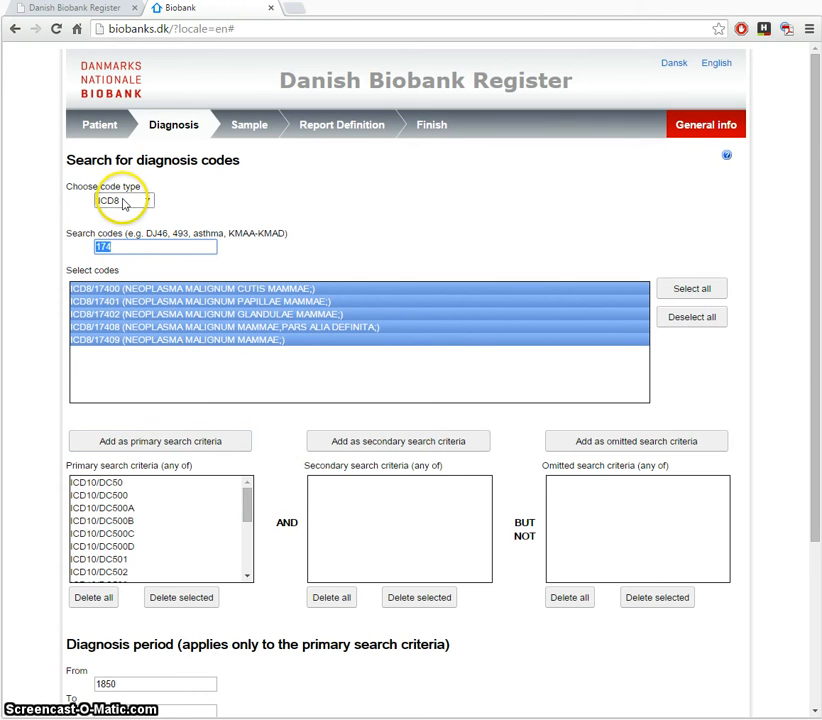
{"action": "left_click", "coordinate": [124, 201]}
{"action": "left_click", "coordinate": [123, 229]}
{"action": "double_click", "coordinate": [125, 247]}
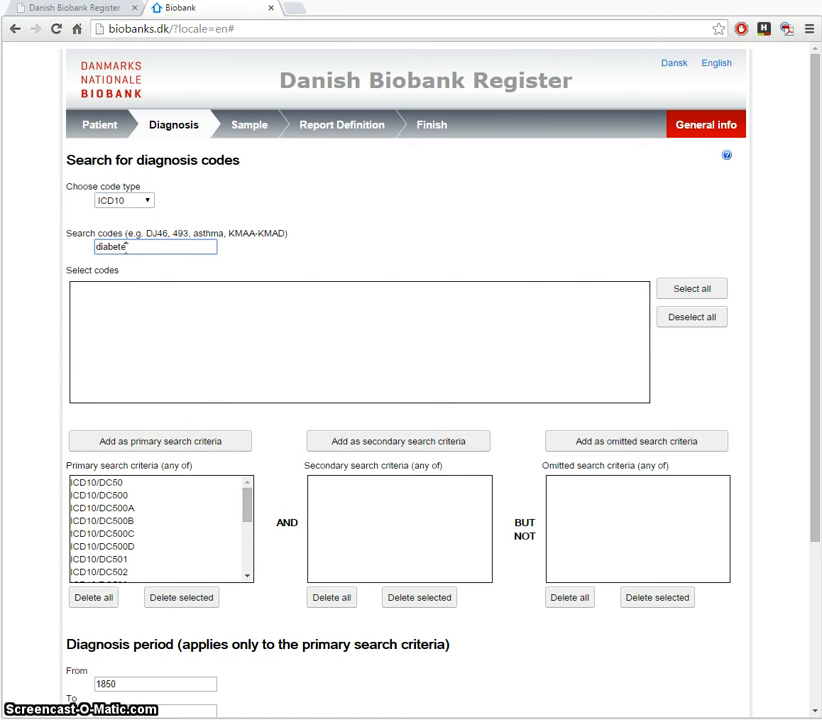
{"action": "type", "text": "diabetes"}
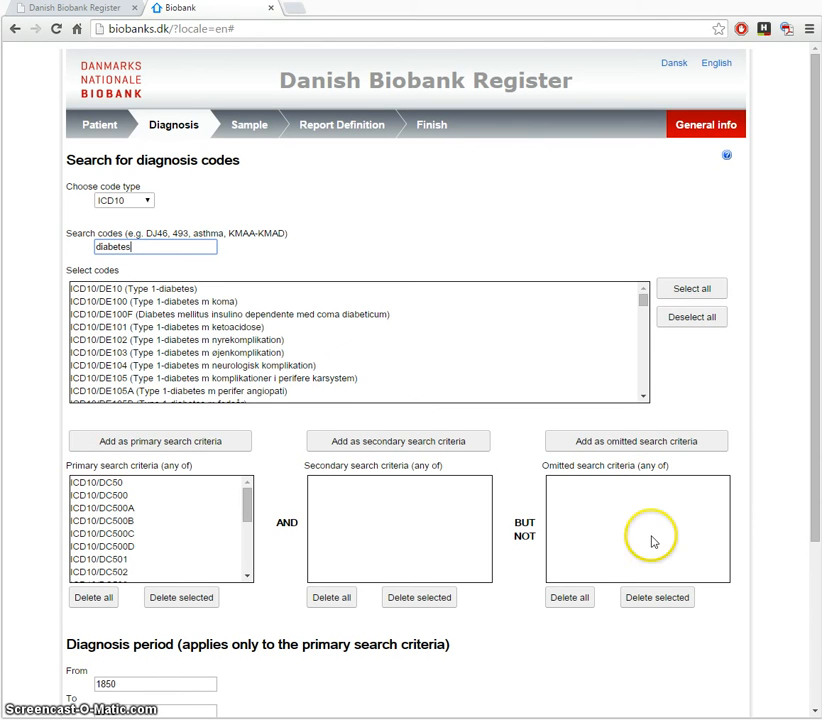
{"action": "left_click", "coordinate": [692, 289]}
{"action": "left_click", "coordinate": [683, 444]}
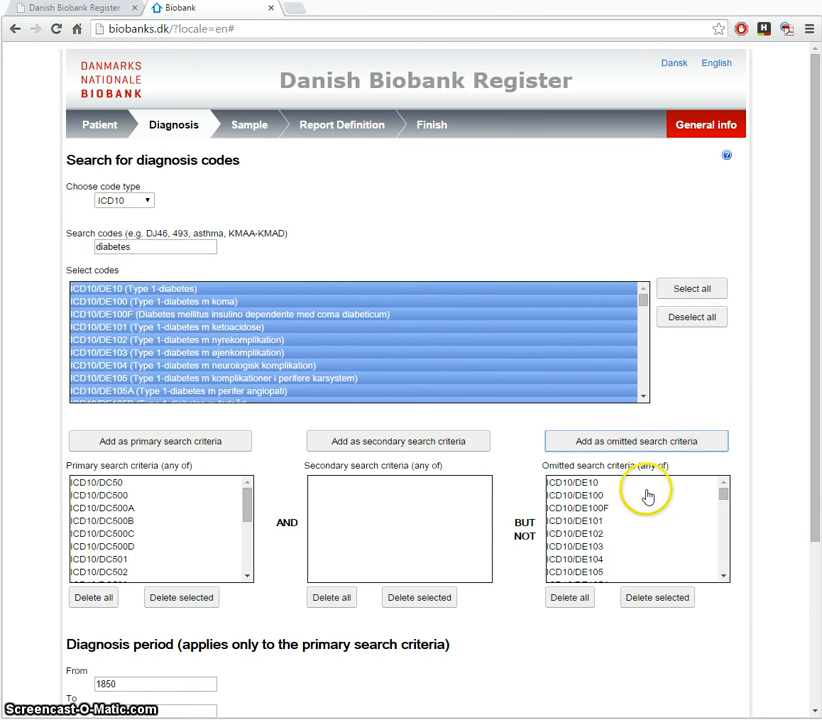
{"action": "left_click", "coordinate": [572, 603]}
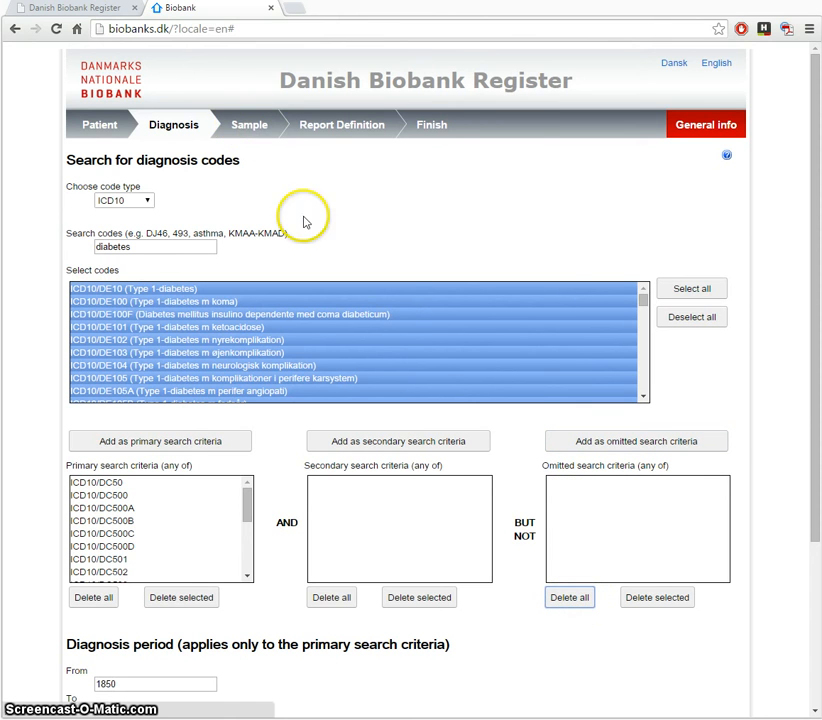
- Restrict the sample types to all blood samples and DNA, excluding all tissue and the remaining other types
{"action": "left_click_drag", "start_coordinate": [808, 340], "coordinate": [808, 512]}
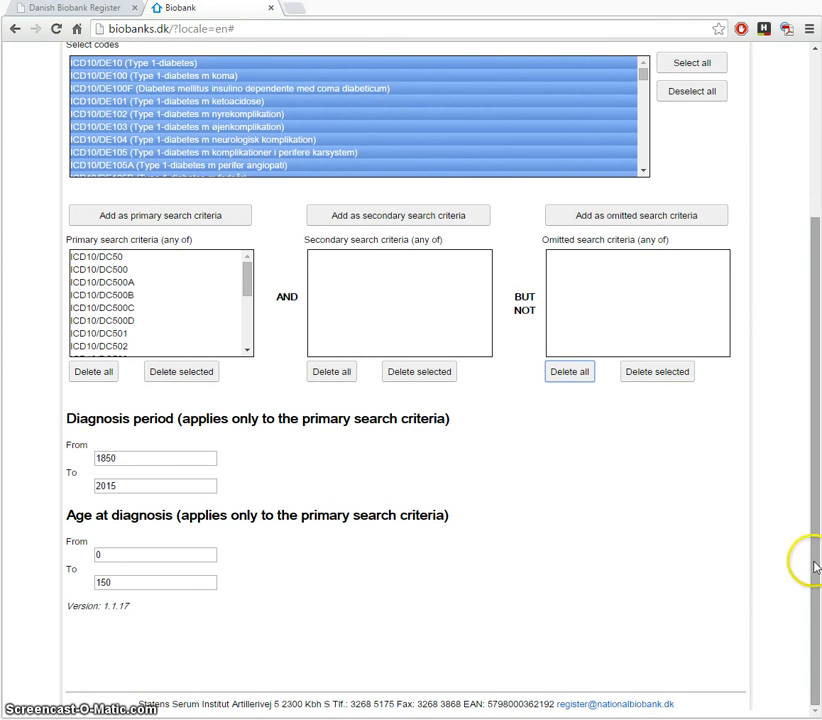
{"action": "left_click_drag", "start_coordinate": [814, 567], "coordinate": [803, 341]}
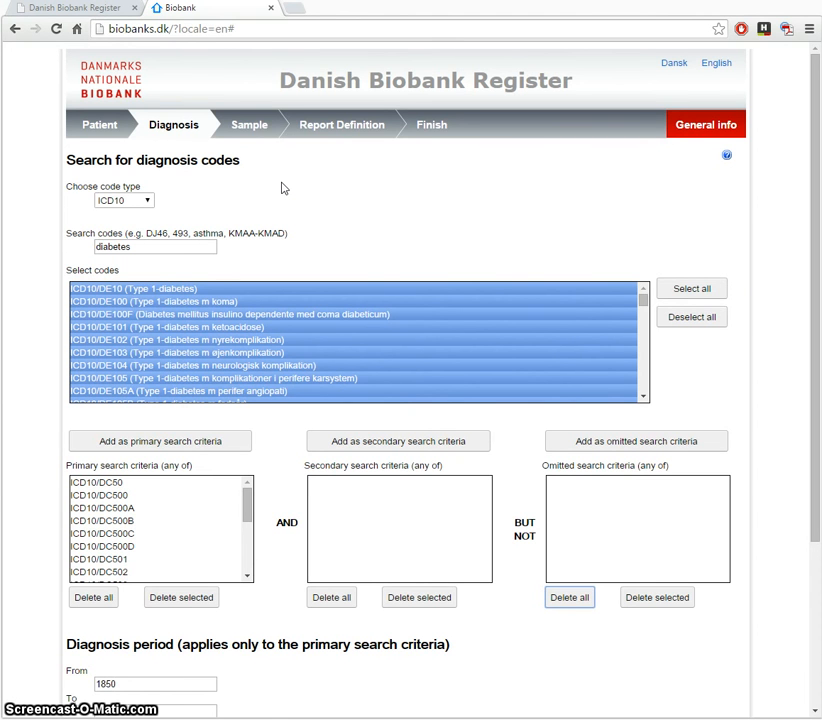
{"action": "left_click", "coordinate": [248, 130]}
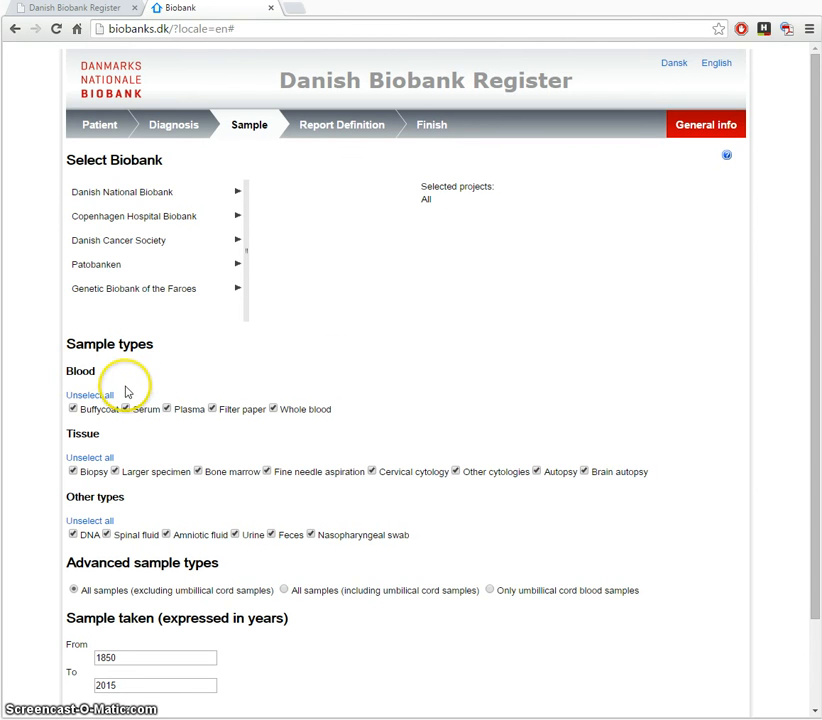
{"action": "left_click", "coordinate": [76, 460]}
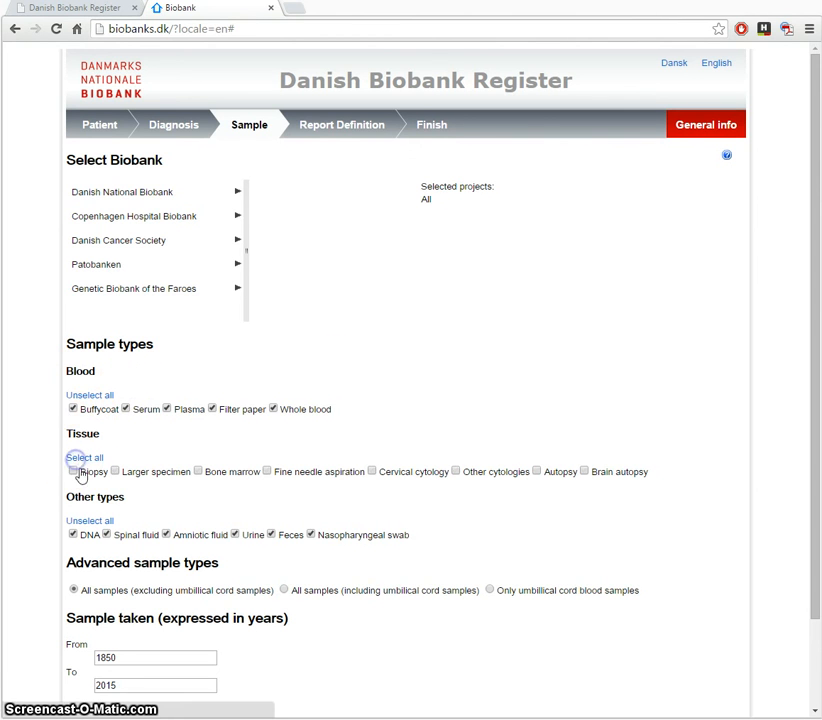
{"action": "left_click", "coordinate": [80, 520]}
{"action": "left_click", "coordinate": [74, 536]}
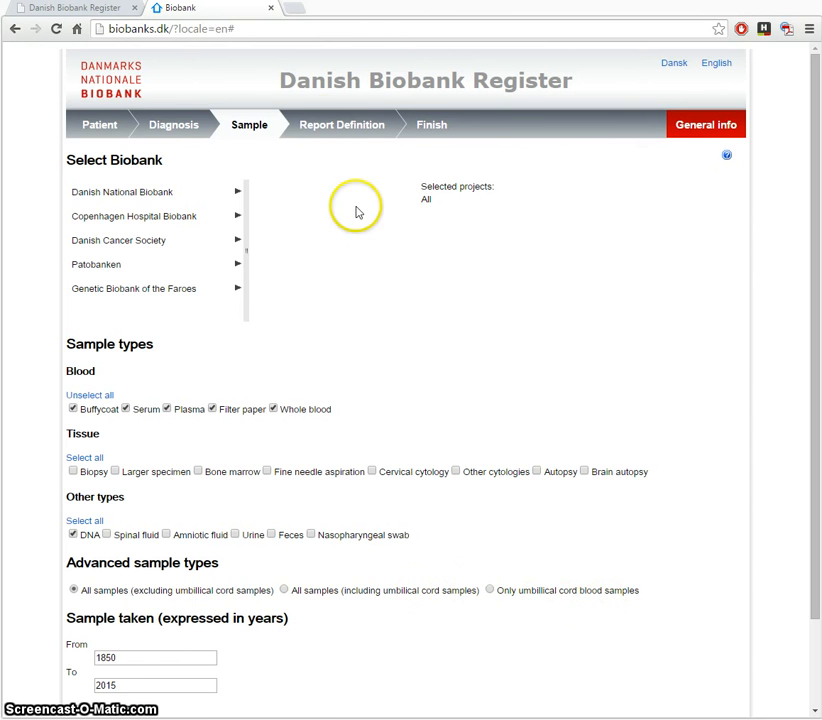
- Add a report with Biobank as primary variable, Sample type as secondary variable and Number of individuals as counting unit
{"action": "left_click", "coordinate": [325, 128]}
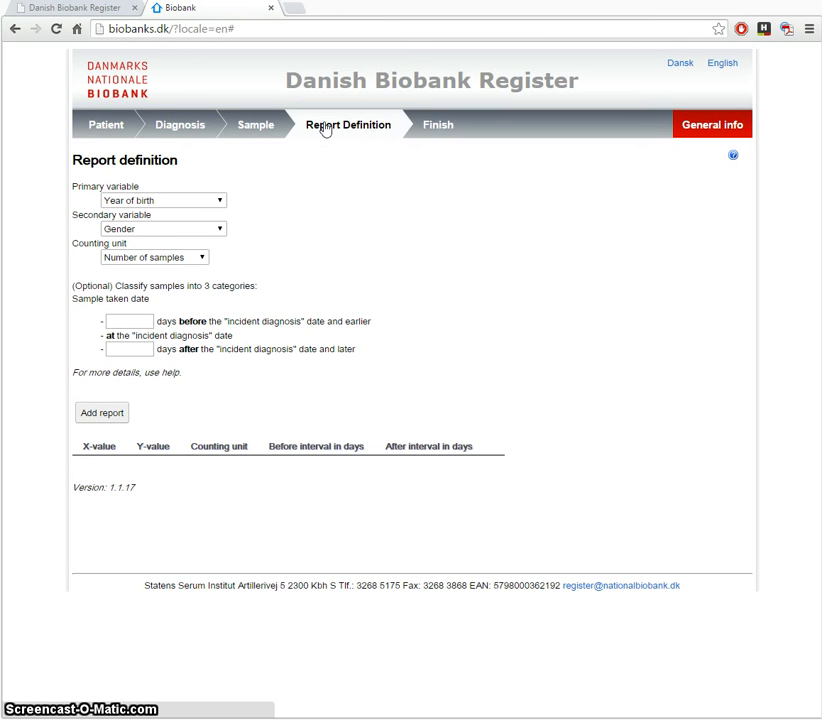
{"action": "left_click", "coordinate": [217, 199]}
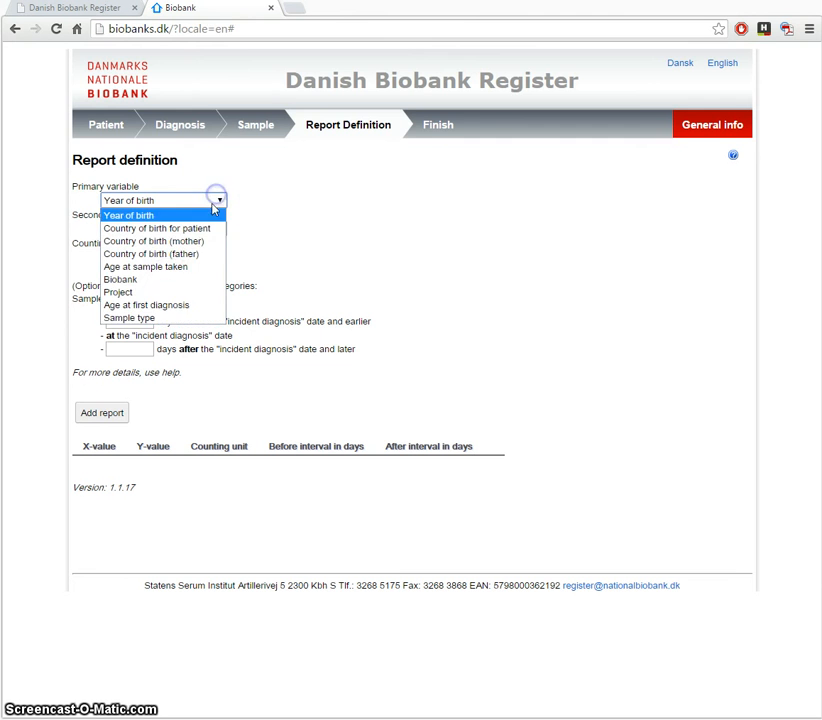
{"action": "left_click", "coordinate": [170, 285]}
{"action": "left_click", "coordinate": [218, 228]}
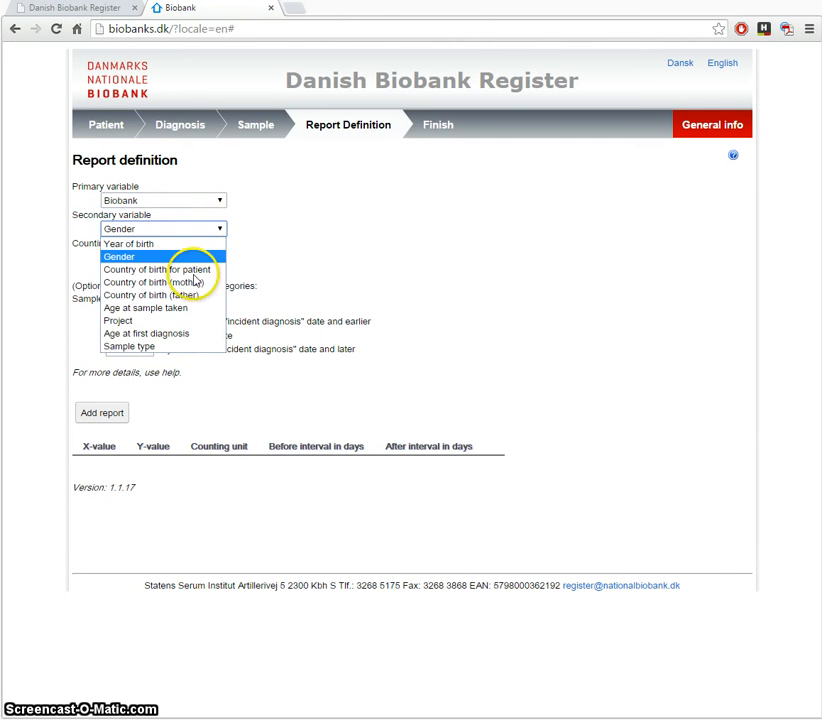
{"action": "left_click", "coordinate": [180, 346]}
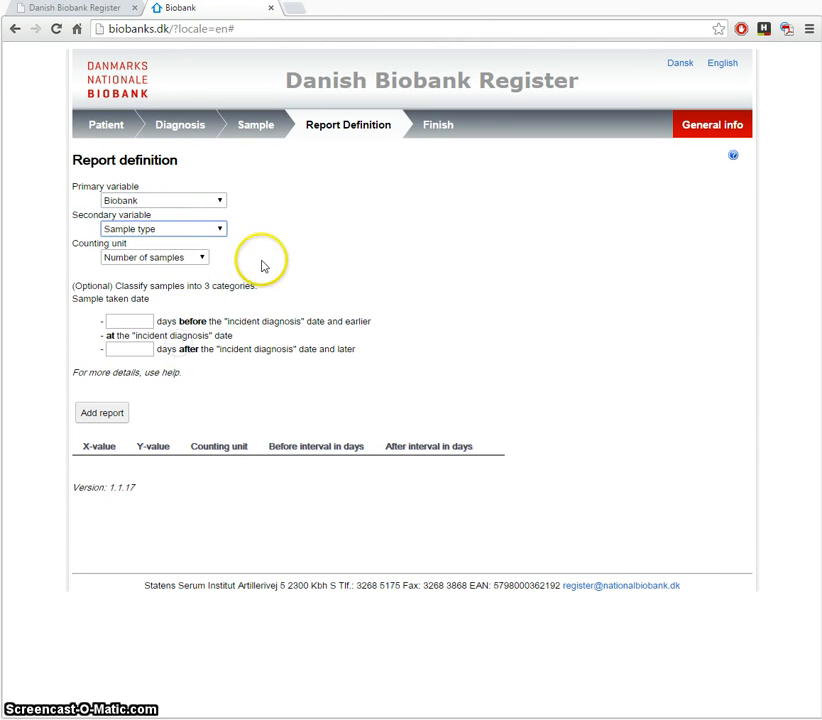
{"action": "left_click", "coordinate": [204, 259]}
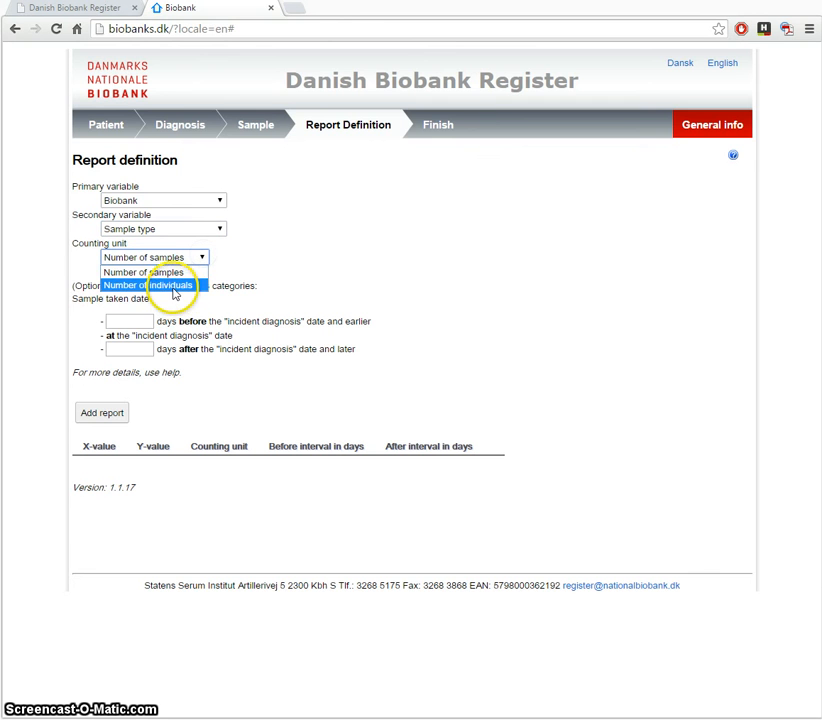
{"action": "left_click", "coordinate": [180, 286]}
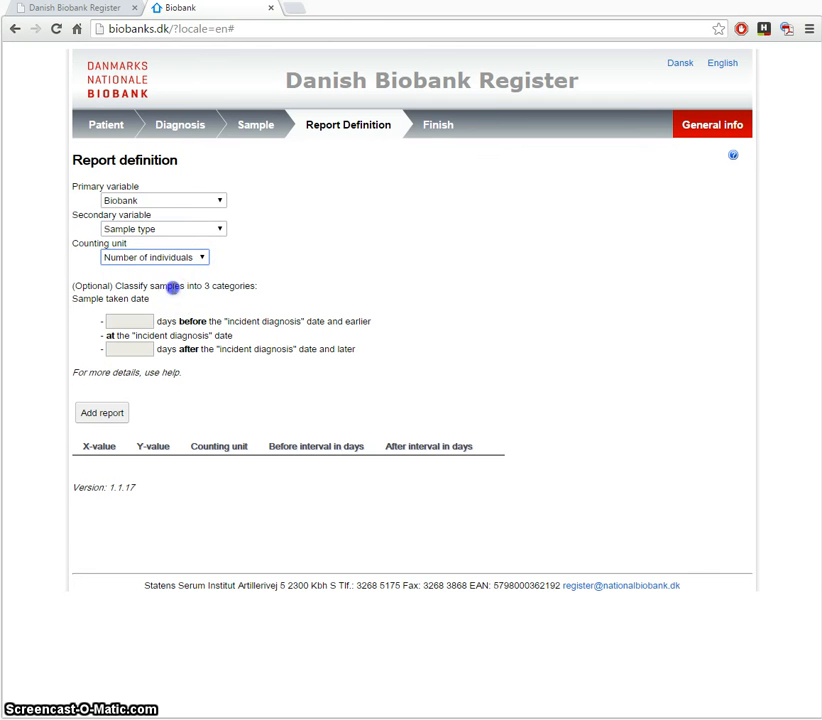
{"action": "left_click", "coordinate": [103, 413]}
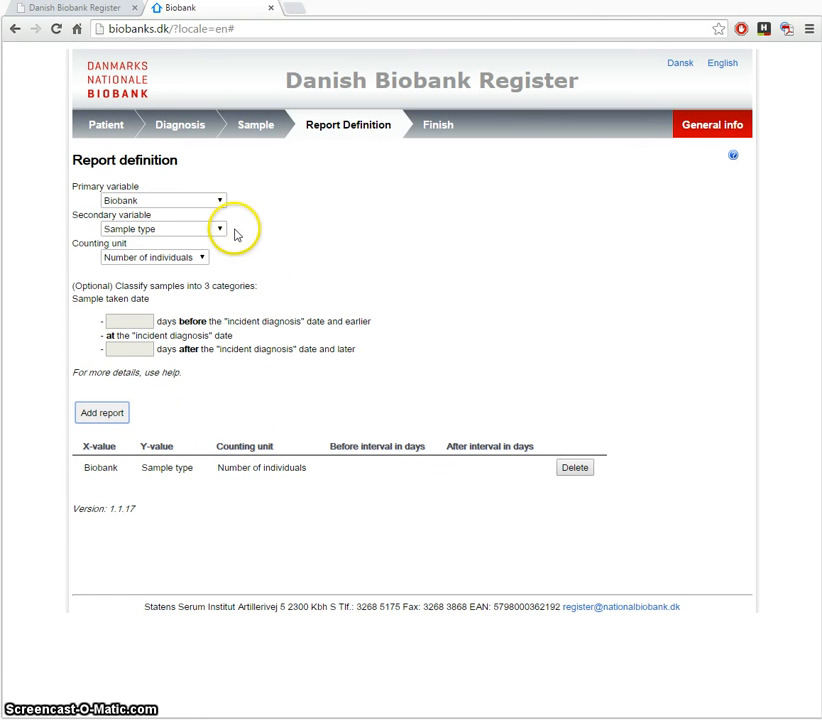
- Add a second Biobank by Sample type report counting number of samples, classified 365 days before and 7 days after the incident diagnosis
{"action": "left_click", "coordinate": [206, 260]}
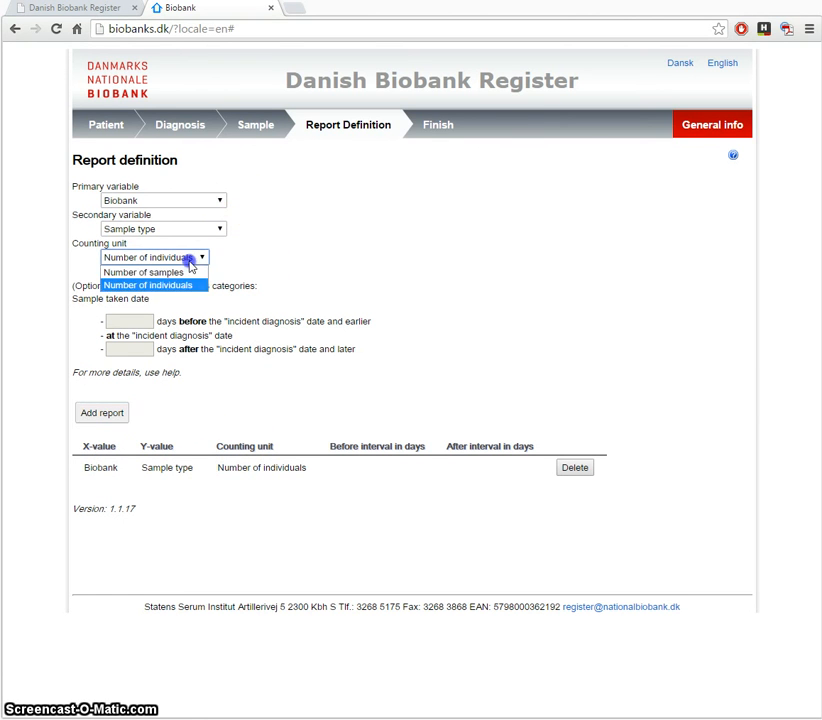
{"action": "left_click", "coordinate": [183, 274]}
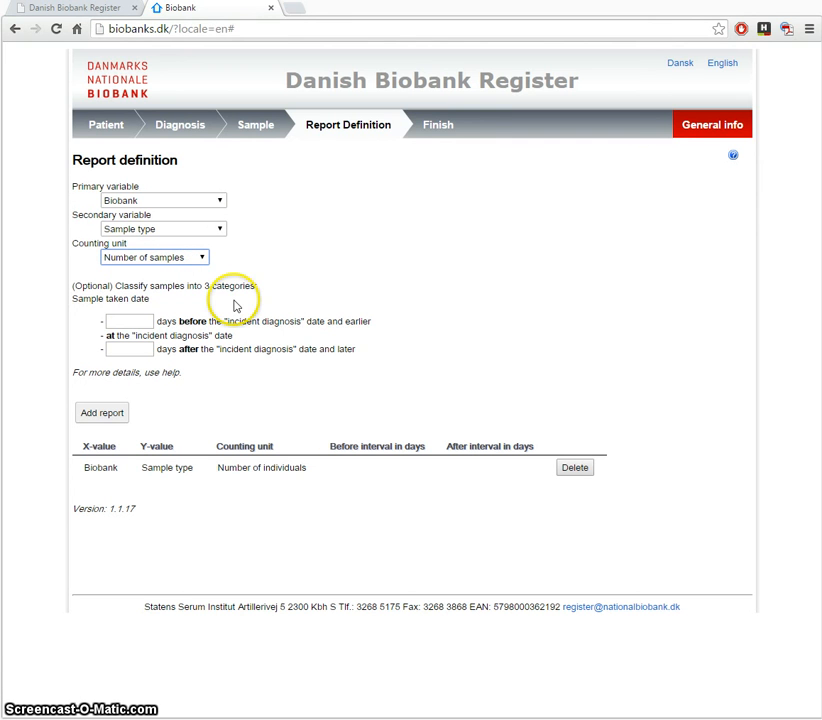
{"action": "left_click", "coordinate": [130, 319]}
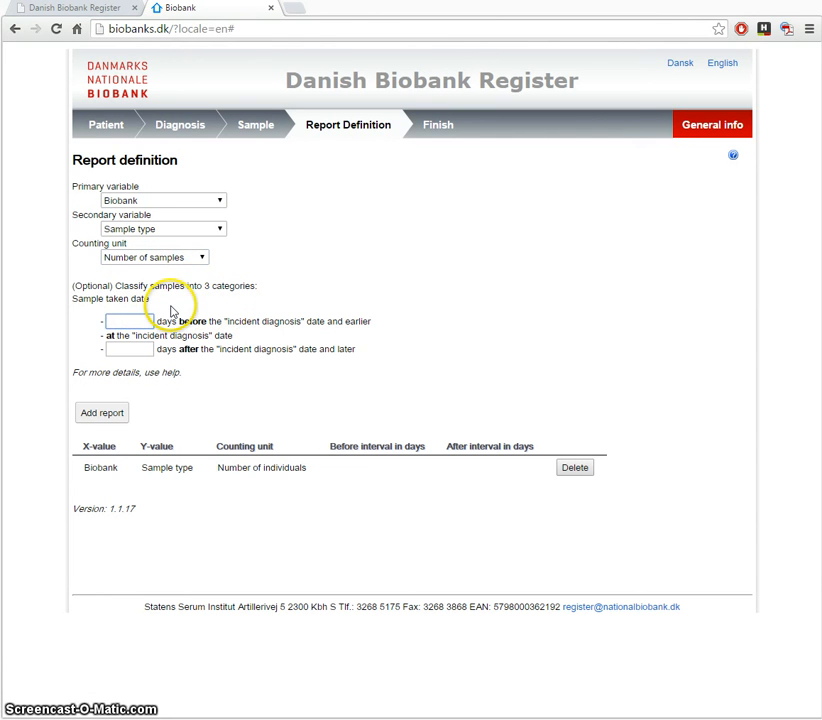
{"action": "type", "text": "365"}
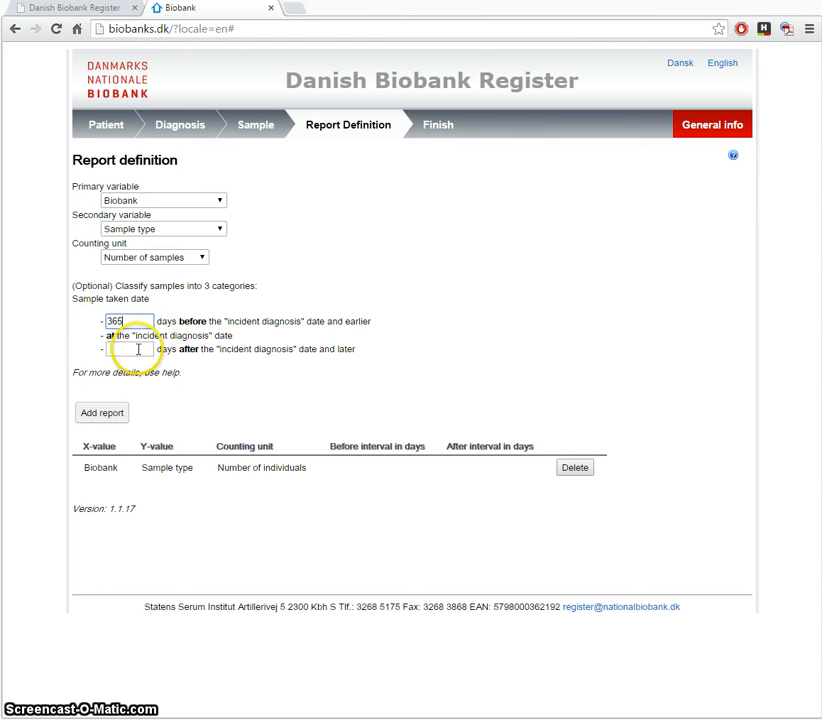
{"action": "left_click", "coordinate": [138, 349]}
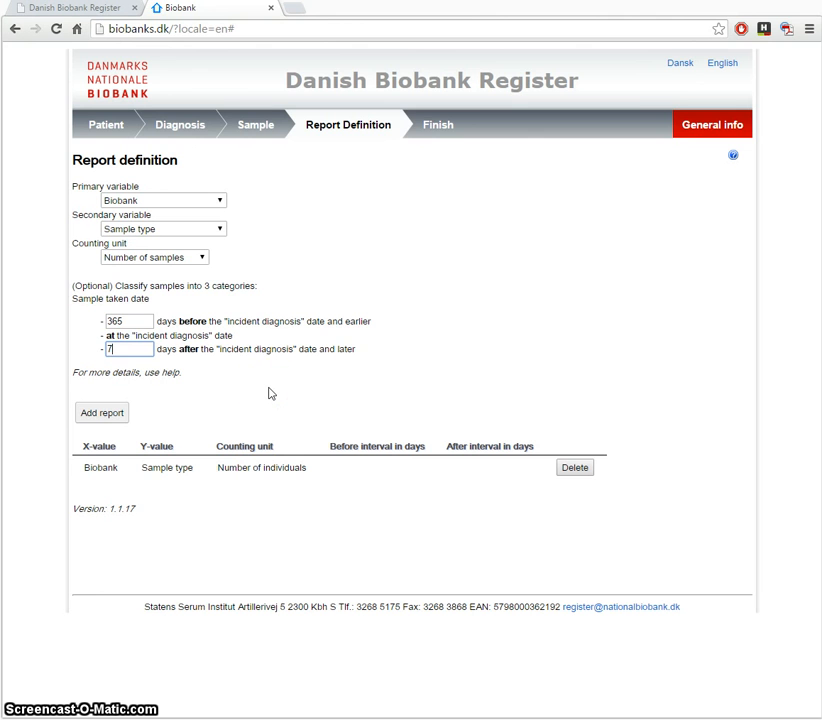
{"action": "left_click", "coordinate": [248, 388]}
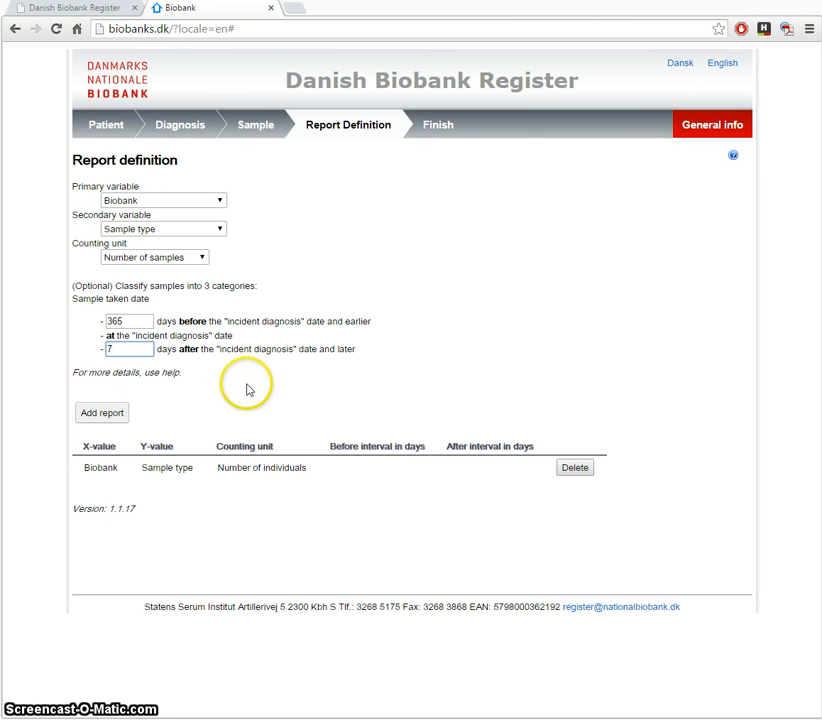
{"action": "left_click", "coordinate": [106, 412]}
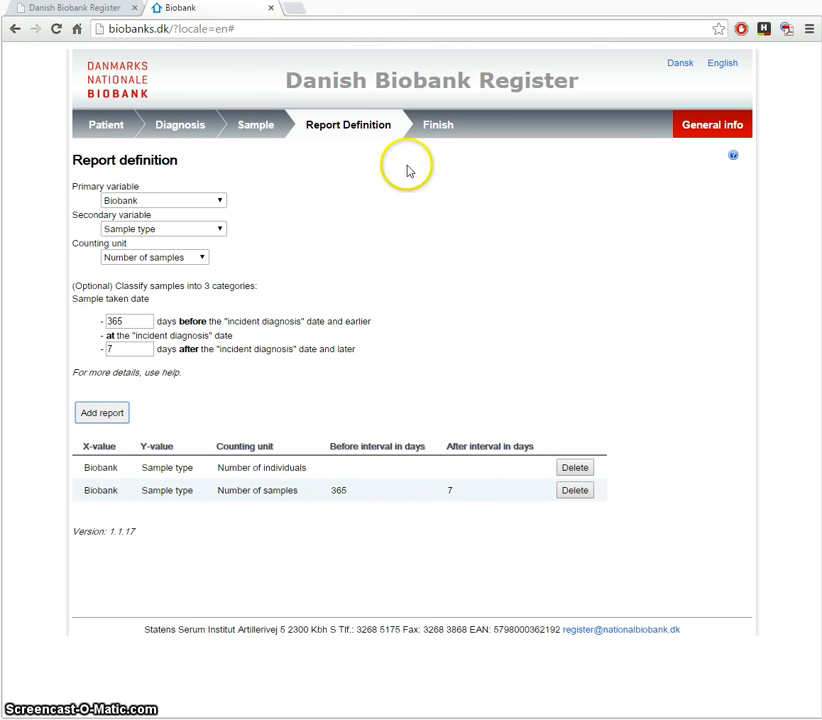
- Name the search "Breast cancer", submit it and close the confirmation message
{"action": "left_click", "coordinate": [440, 126]}
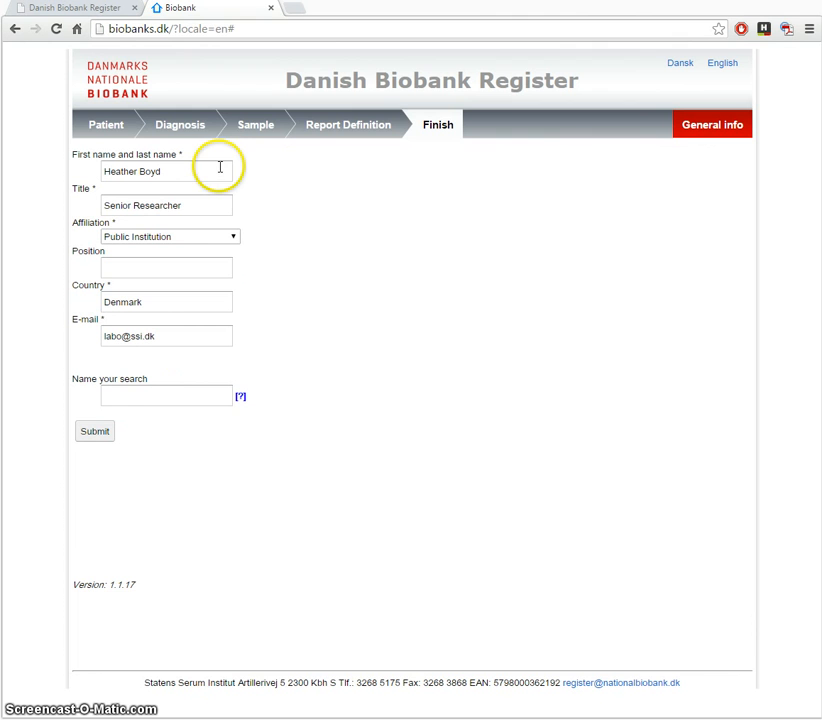
{"action": "left_click", "coordinate": [160, 399]}
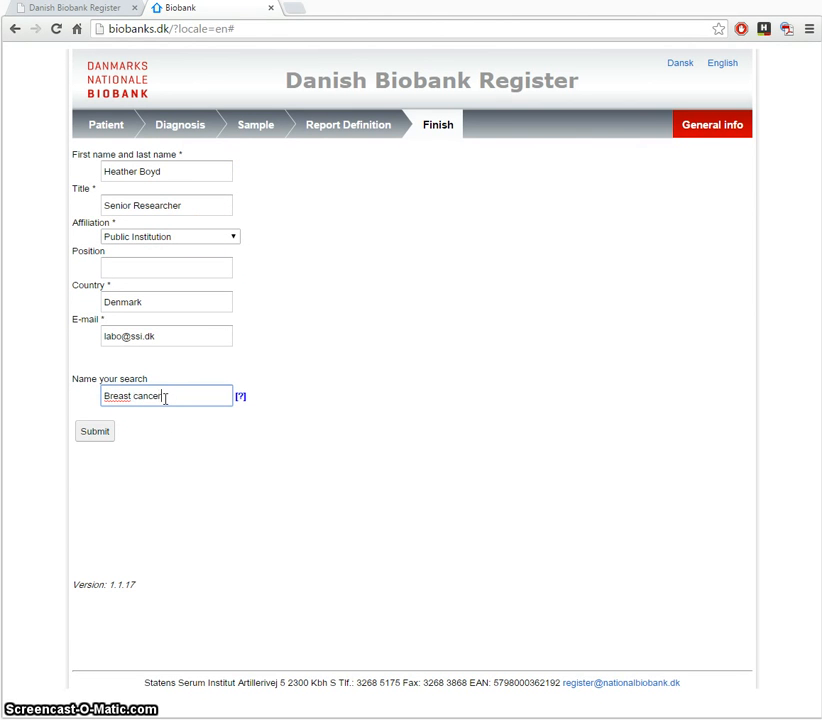
{"action": "type", "text": "Breast cancer"}
{"action": "left_click", "coordinate": [96, 432]}
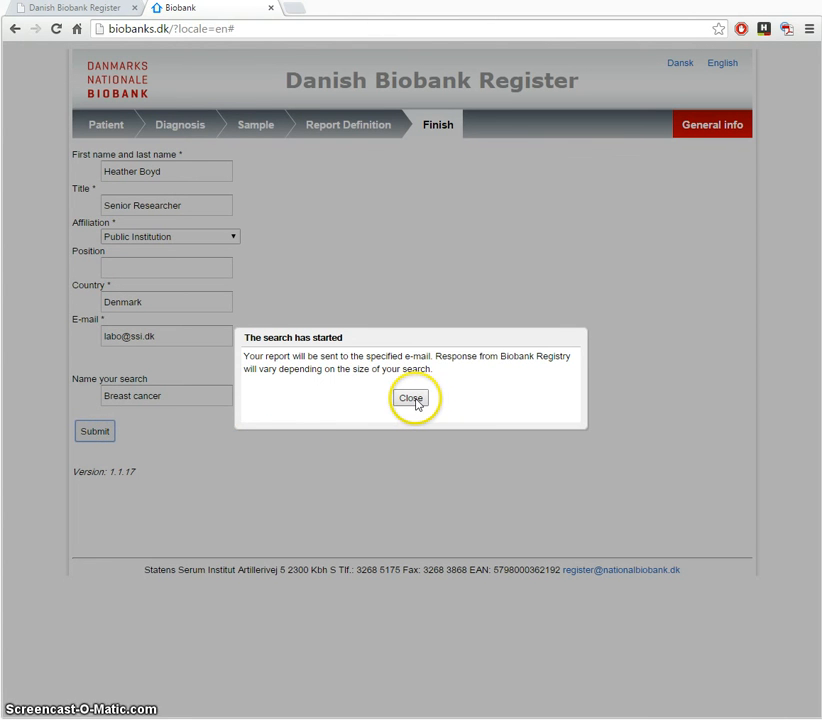
{"action": "left_click", "coordinate": [414, 400]}
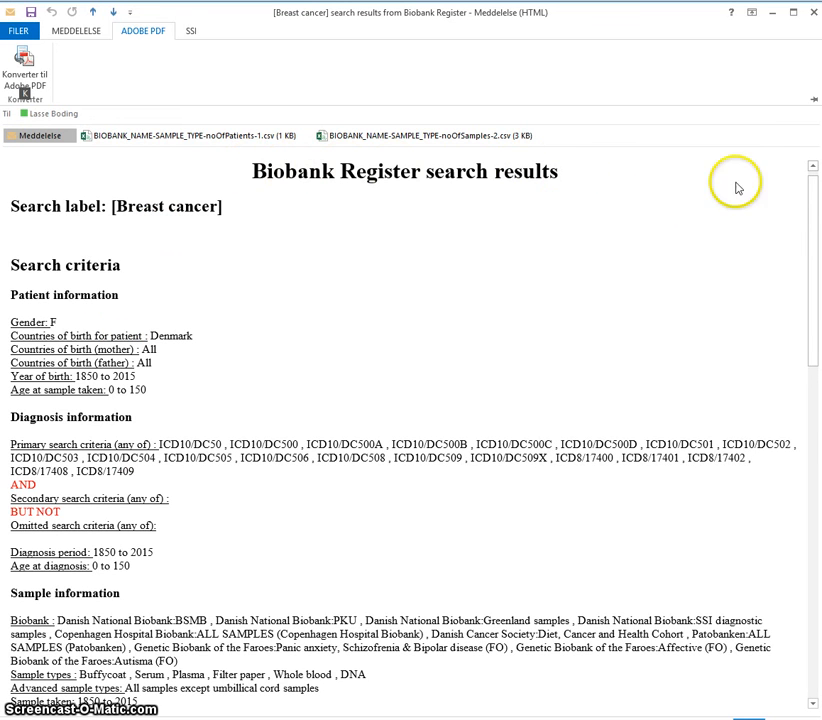
- Examine the search results e-mail in Outlook, reviewing the patient and sample count tables per biobank and the contact information
{"action": "left_click_drag", "start_coordinate": [816, 203], "coordinate": [783, 389]}
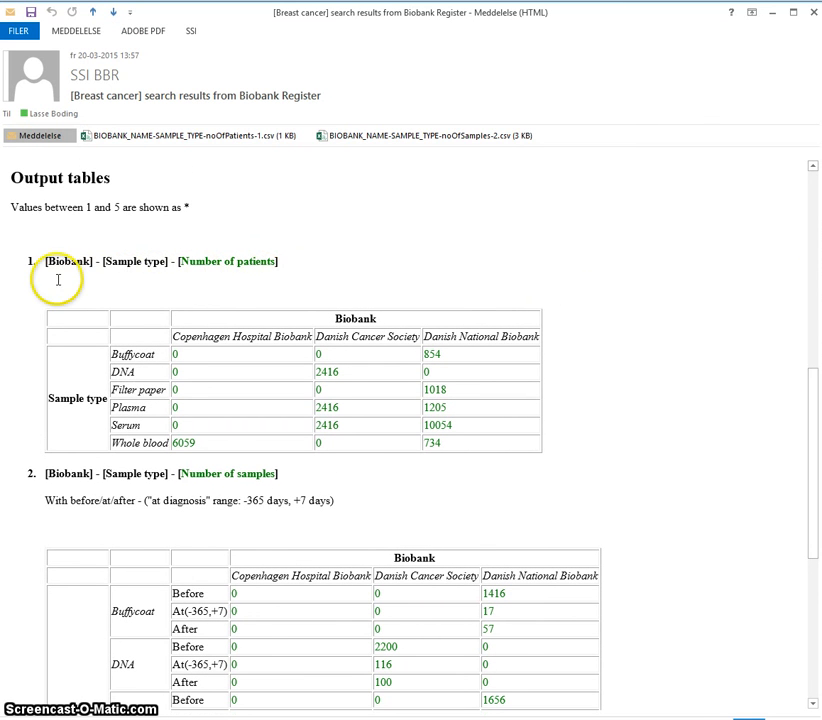
{"action": "left_click", "coordinate": [241, 281]}
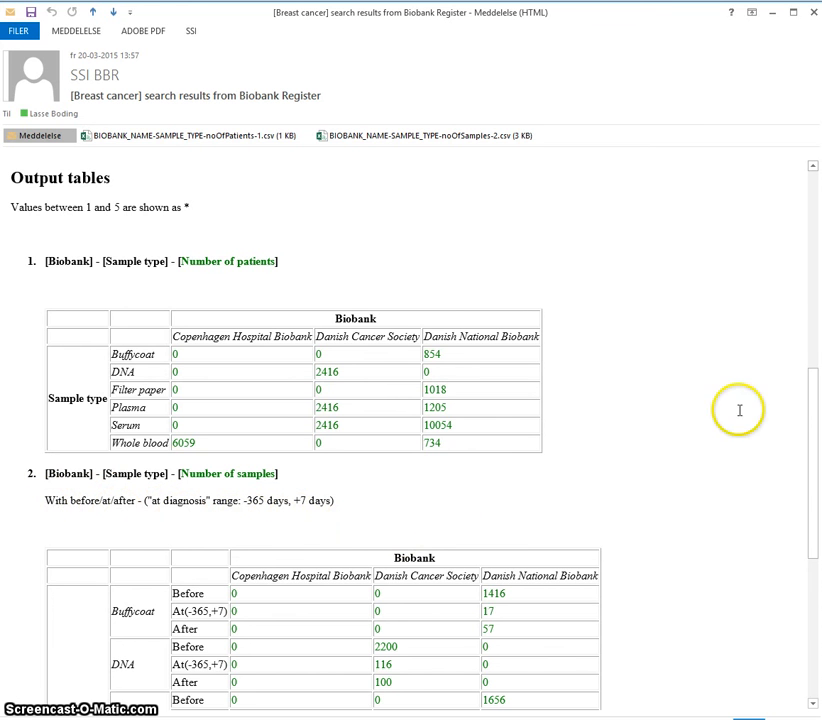
{"action": "left_click_drag", "start_coordinate": [807, 412], "coordinate": [801, 524]}
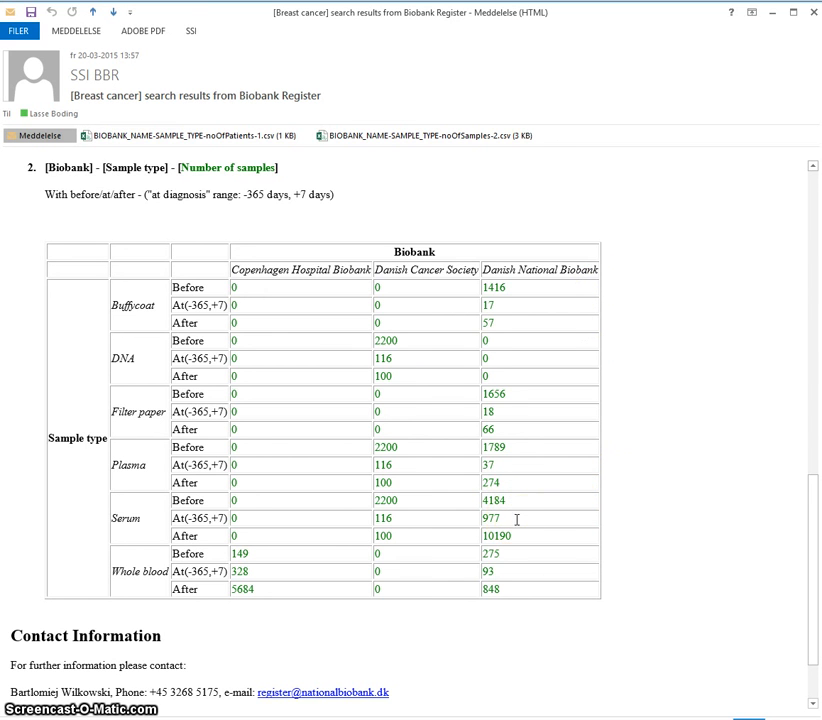
{"action": "left_click", "coordinate": [535, 536]}
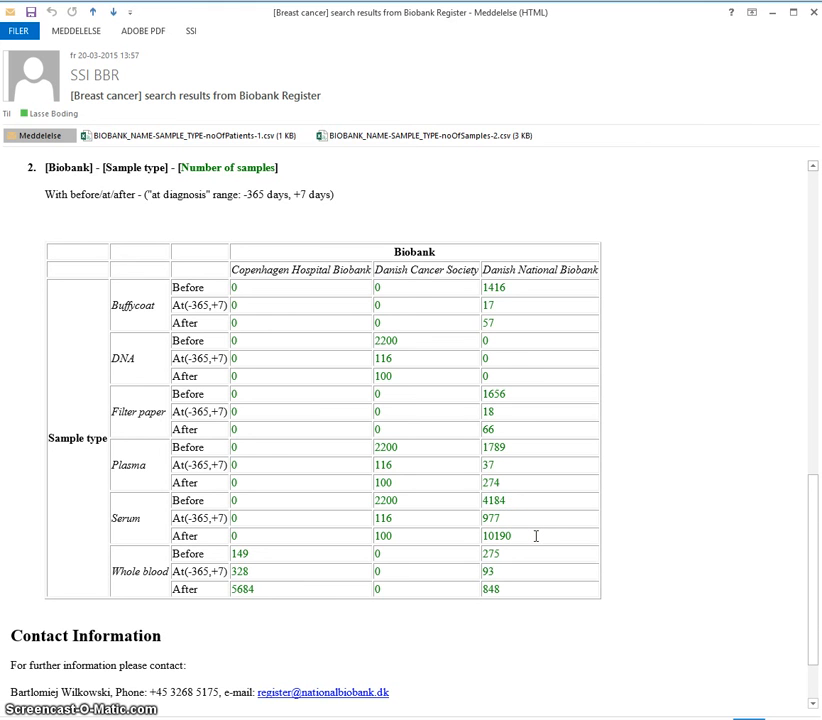
{"action": "left_click_drag", "start_coordinate": [813, 516], "coordinate": [813, 568]}
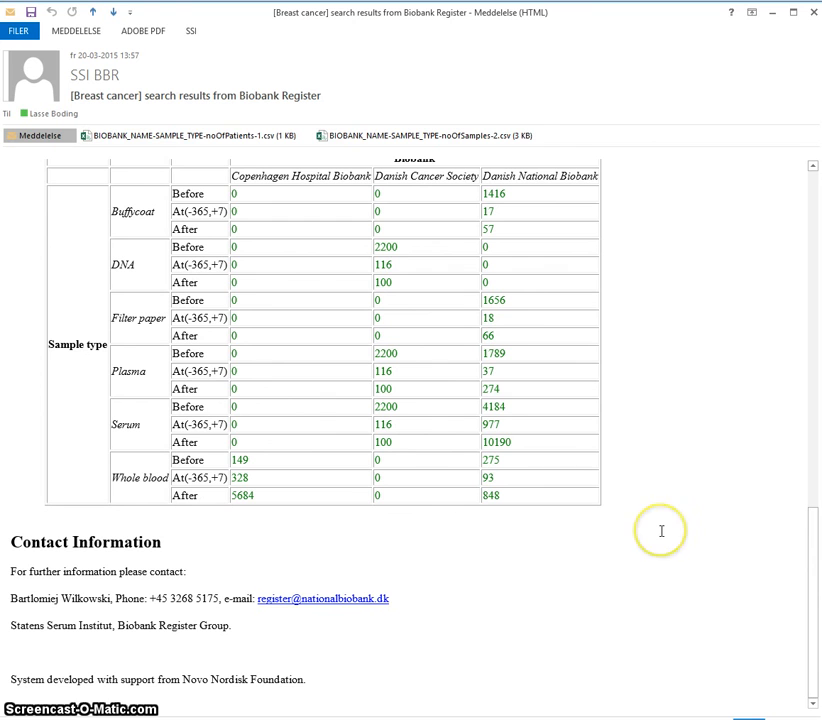